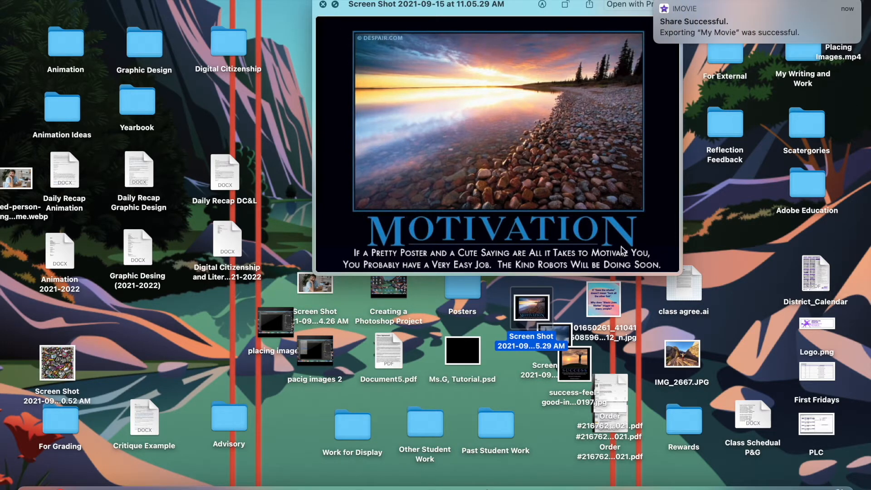
# Preview the Negativity and Success demotivational poster images stored on the desktop
pyautogui.press('space')
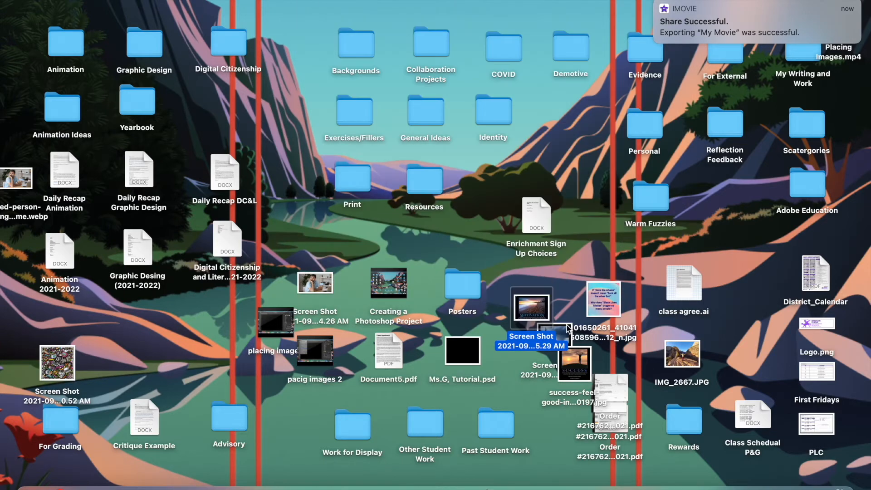
pyautogui.click(567, 327)
pyautogui.press('space')
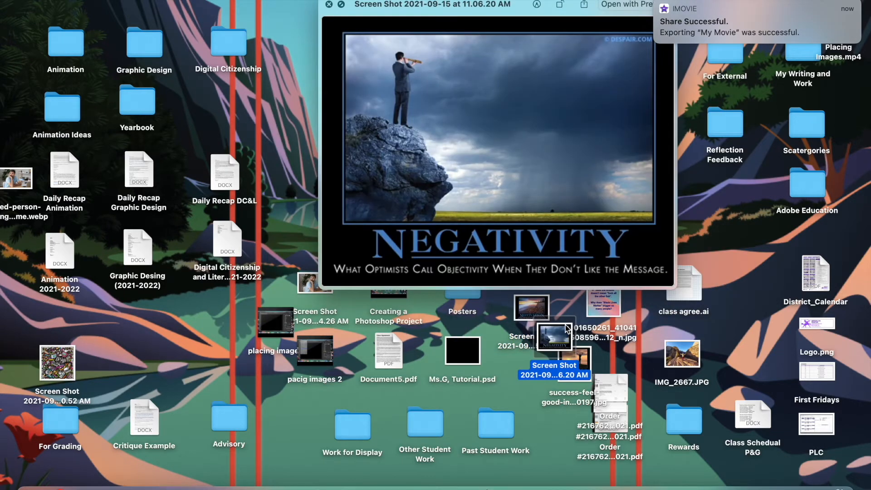
pyautogui.press('space')
pyautogui.click(585, 356)
pyautogui.press('space')
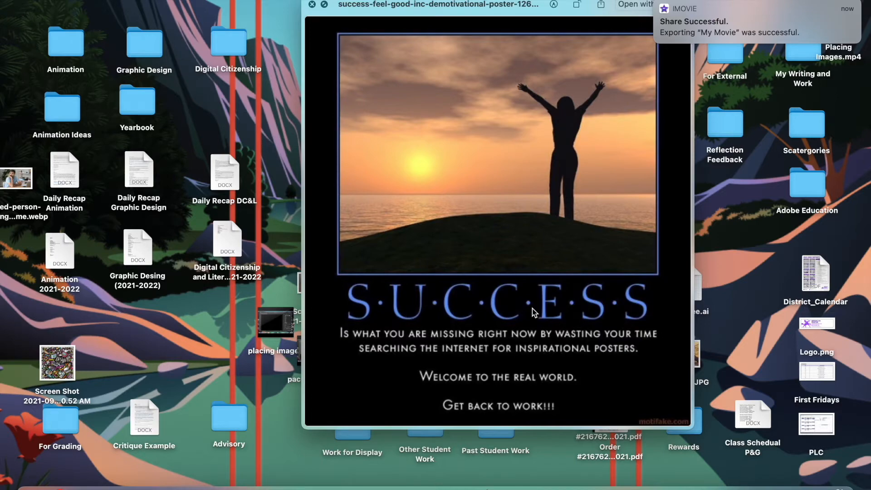
pyautogui.press('space')
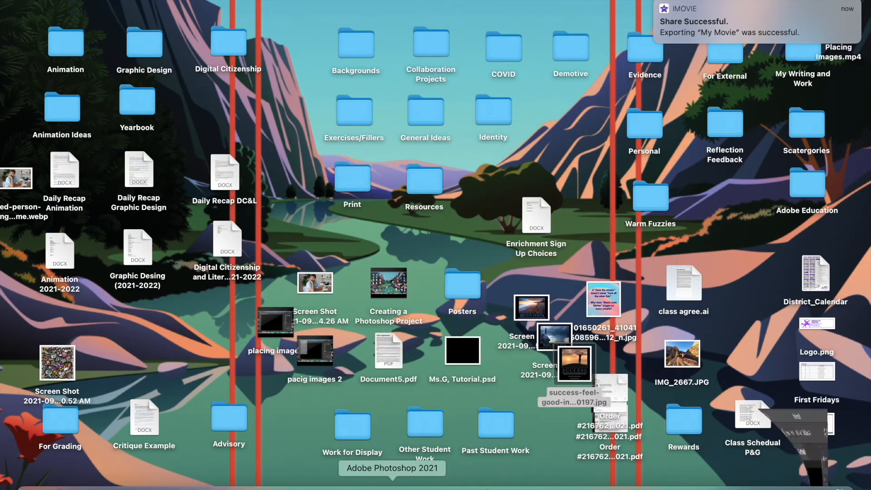
# Switch to Photoshop and draw a rectangle shape of about 979 x 697 px over the man's photo
pyautogui.click(402, 486)
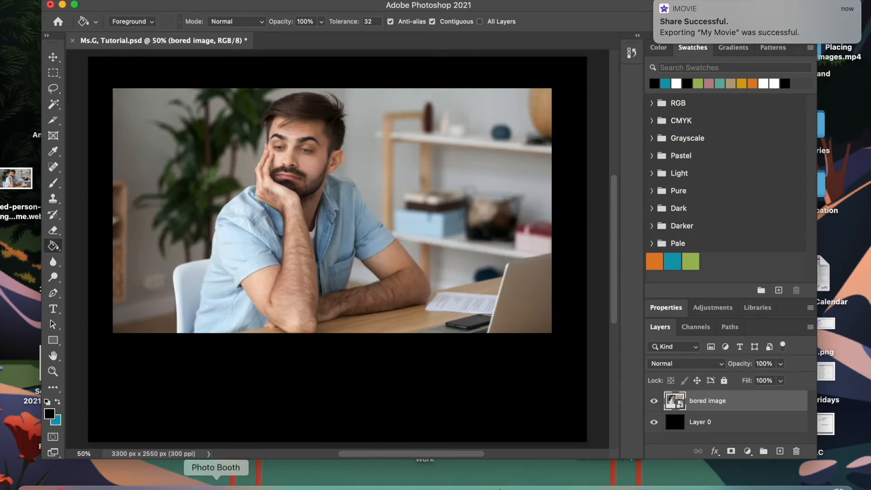
pyautogui.click(52, 343)
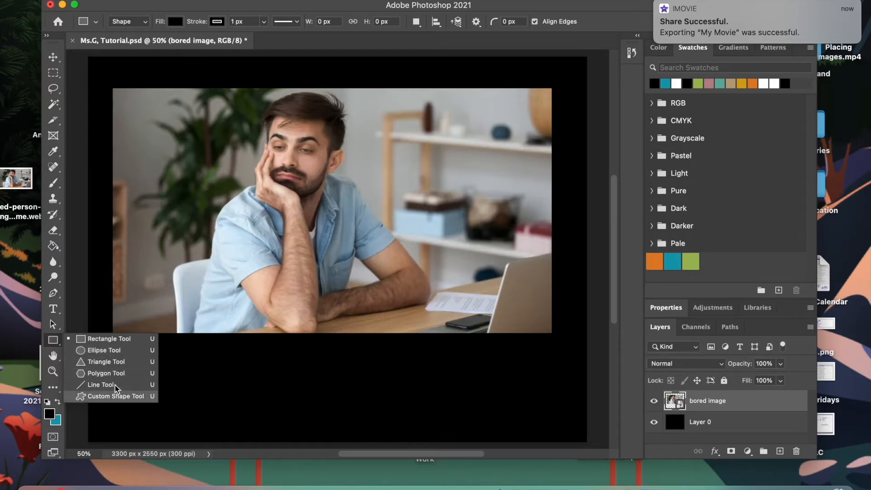
pyautogui.click(109, 339)
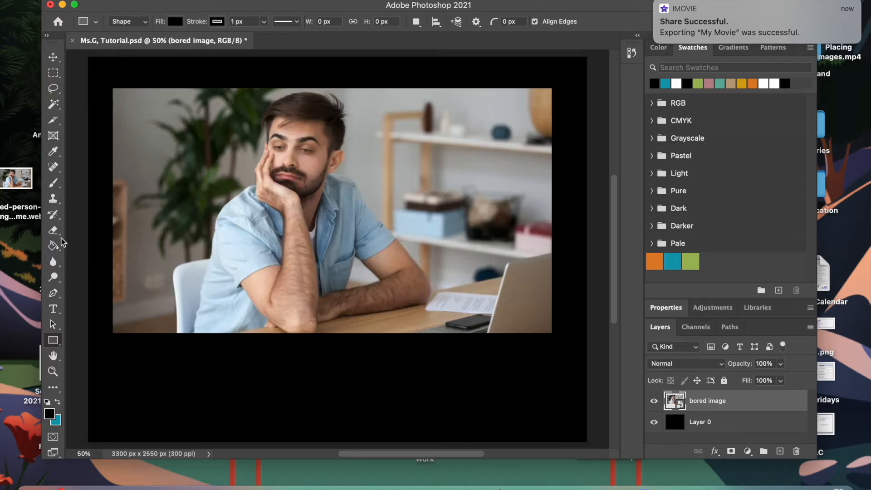
pyautogui.moveTo(158, 162); pyautogui.dragTo(305, 267)
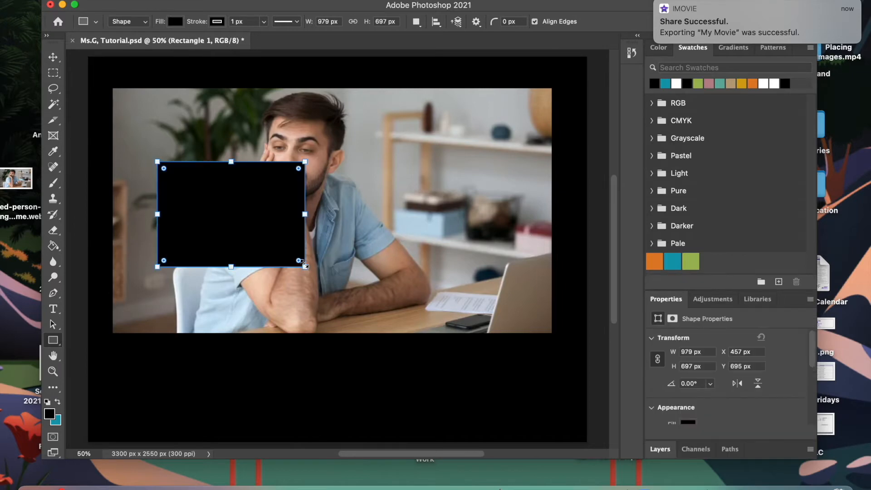
pyautogui.press('Return')
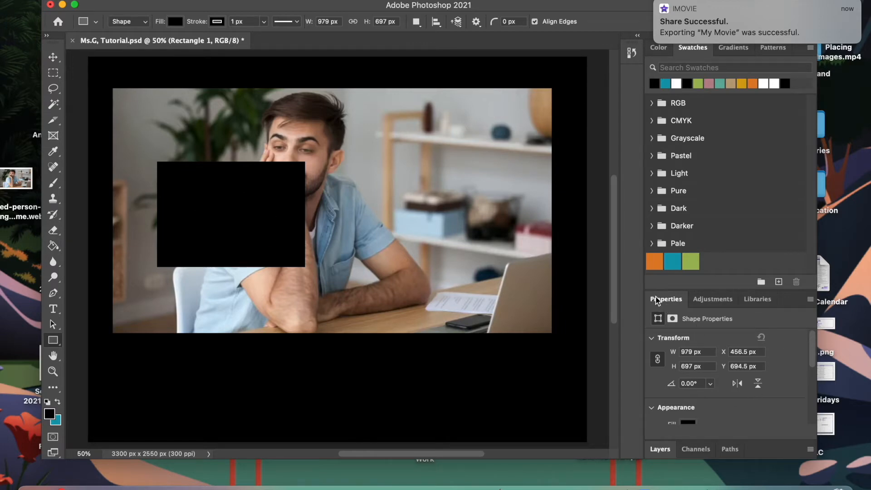
# Fill the rectangle with the recently used teal colour
pyautogui.scroll(-2, 680, 341)
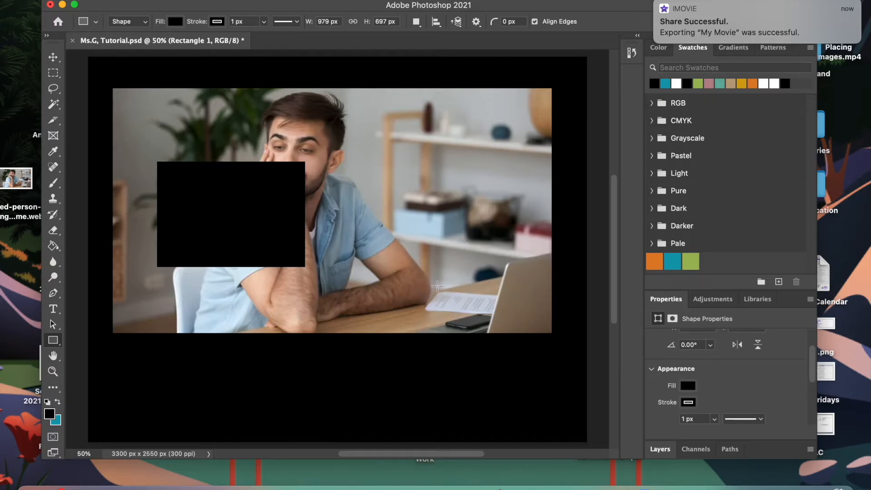
pyautogui.click(687, 385)
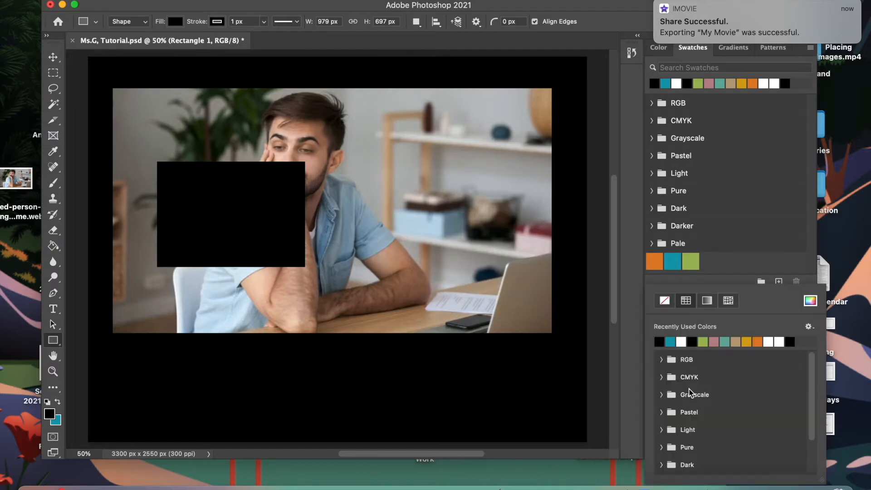
pyautogui.click(673, 341)
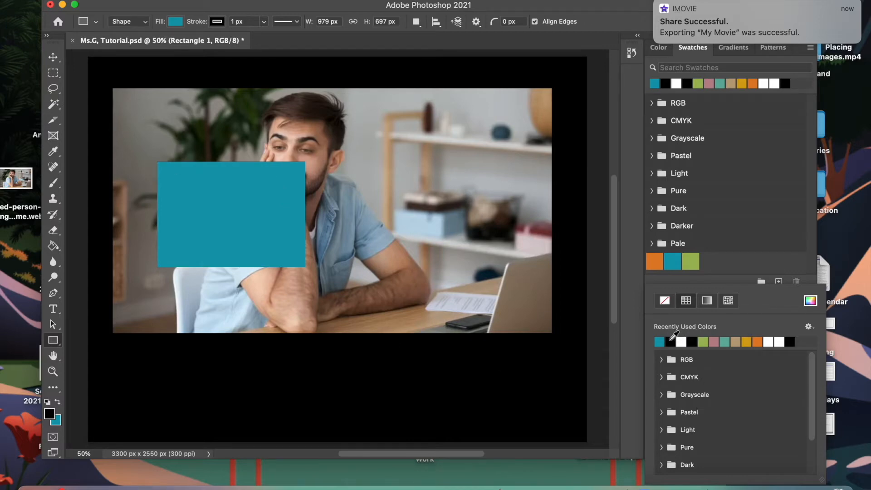
pyautogui.click(626, 296)
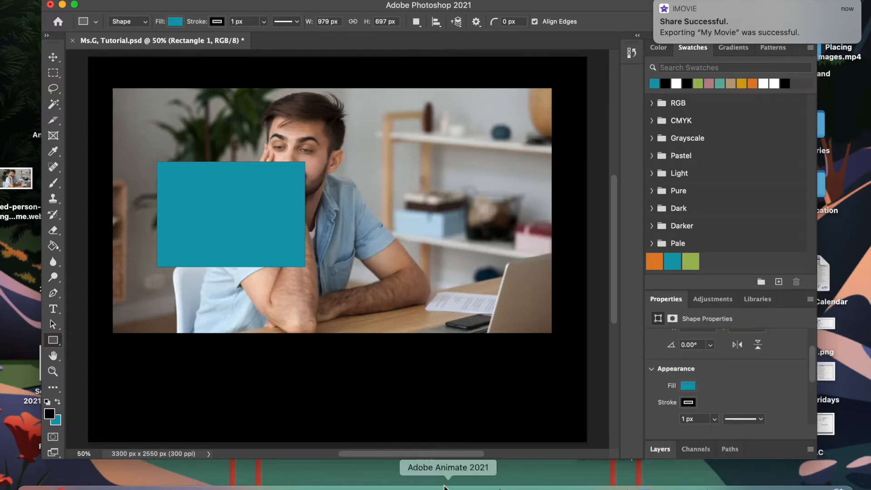
# Set the rectangle's stroke width to 1.96 px and its fill to no colour
pyautogui.scroll(-1, 663, 410)
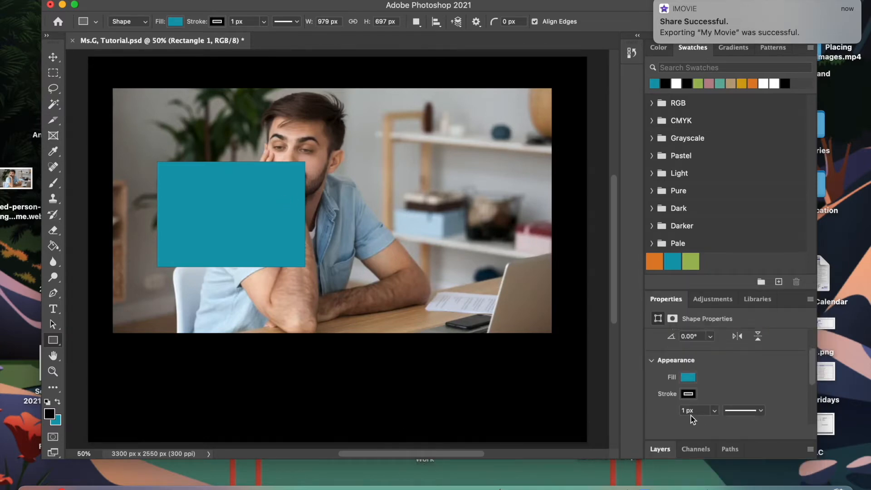
pyautogui.click(714, 412)
pyautogui.moveTo(713, 423)
pyautogui.mouseDown()
pyautogui.moveTo(734, 423)
pyautogui.moveTo(713, 425)
pyautogui.mouseUp()
pyautogui.click(688, 378)
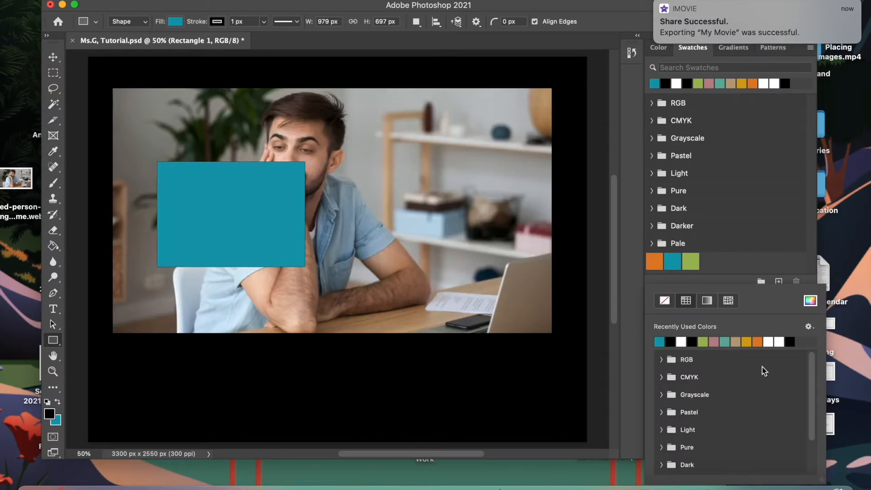
pyautogui.click(666, 301)
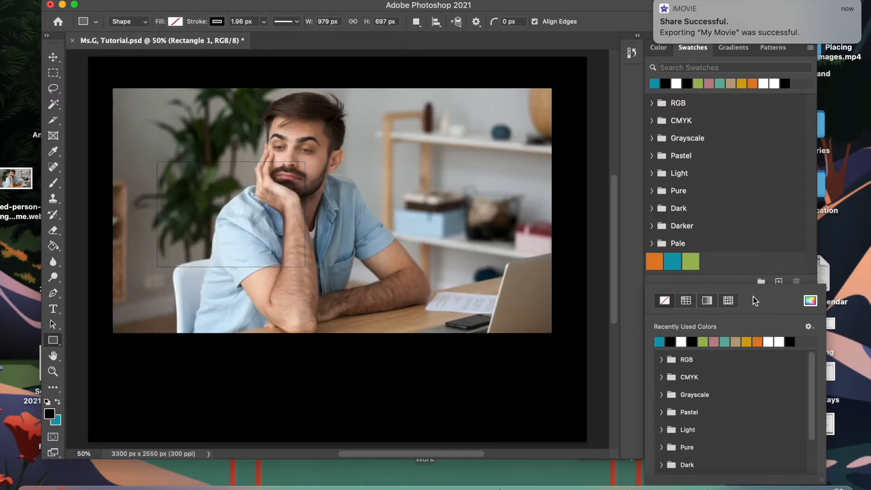
pyautogui.click(622, 308)
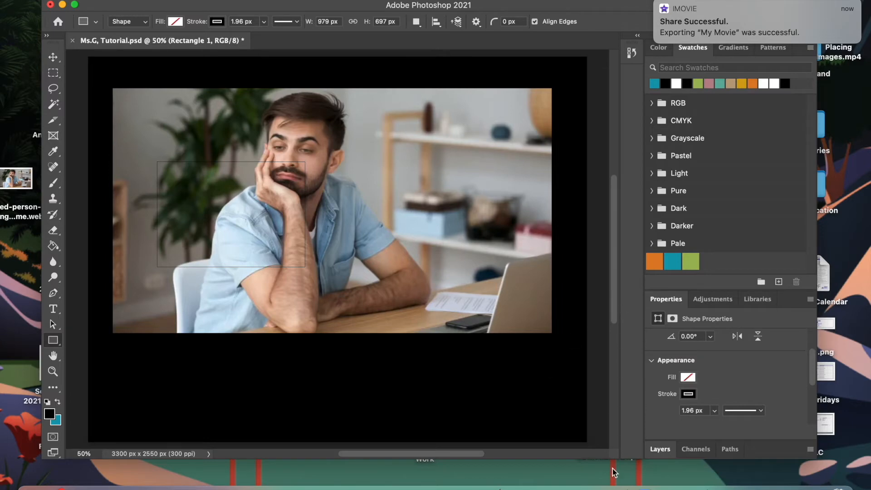
# Colour the rectangle's stroke teal and set the stroke width to 18.33 px
pyautogui.click(689, 395)
pyautogui.click(663, 342)
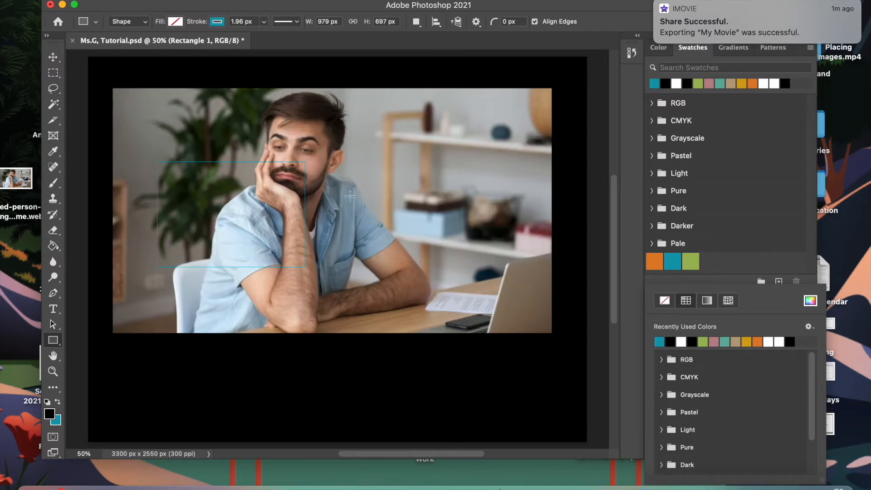
pyautogui.click(638, 348)
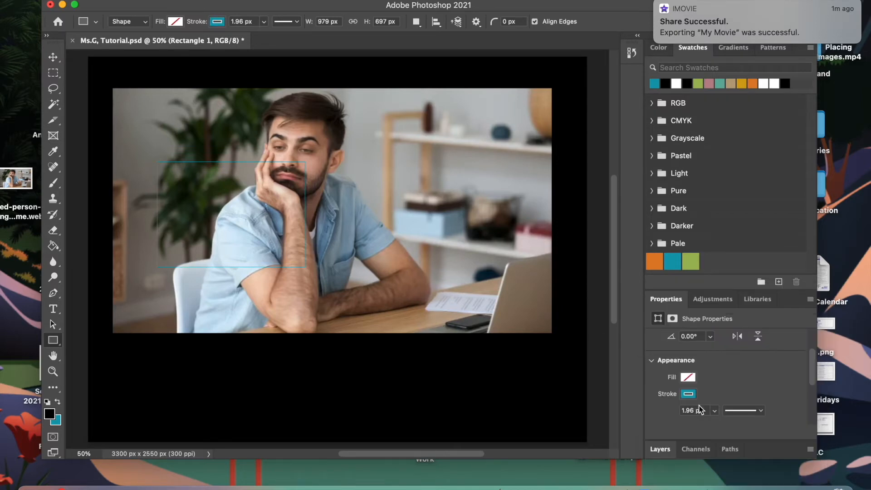
pyautogui.click(714, 412)
pyautogui.moveTo(713, 425); pyautogui.dragTo(719, 426)
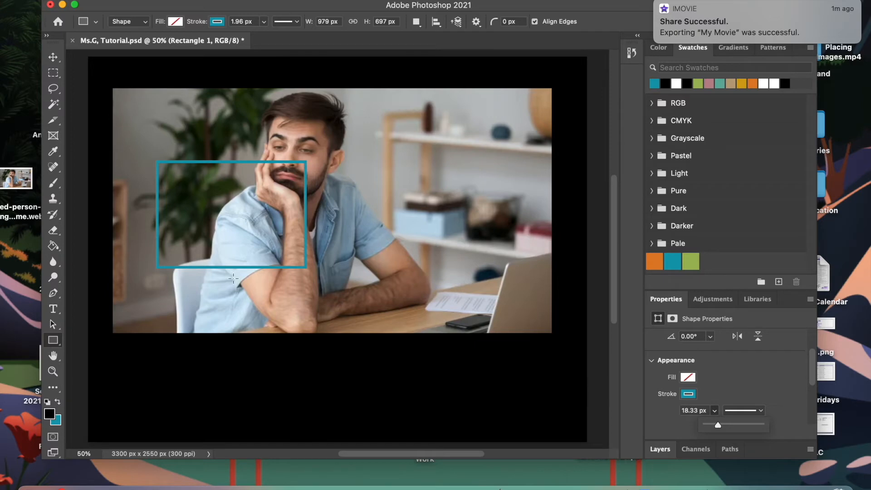
# Move the teal outline to the photo's upper-left corner and free-transform it to about 303.5% width and 243% height, framing the whole photo
pyautogui.click(49, 61)
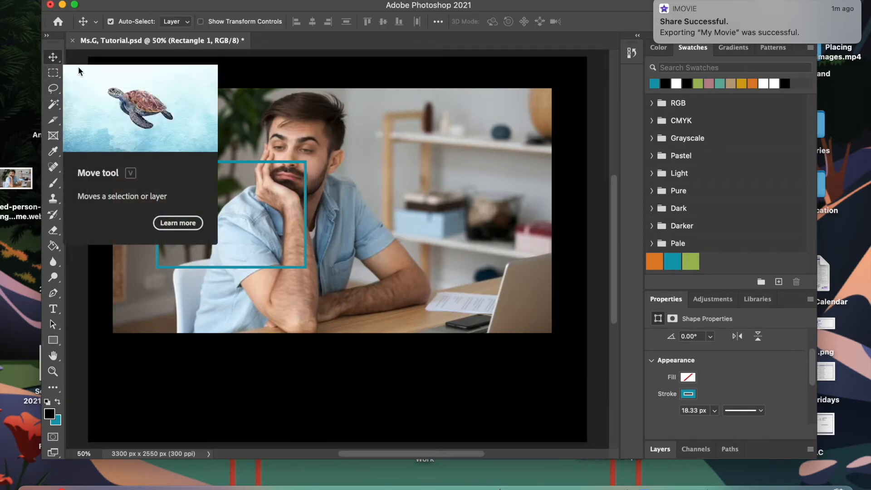
pyautogui.moveTo(211, 162); pyautogui.dragTo(160, 82)
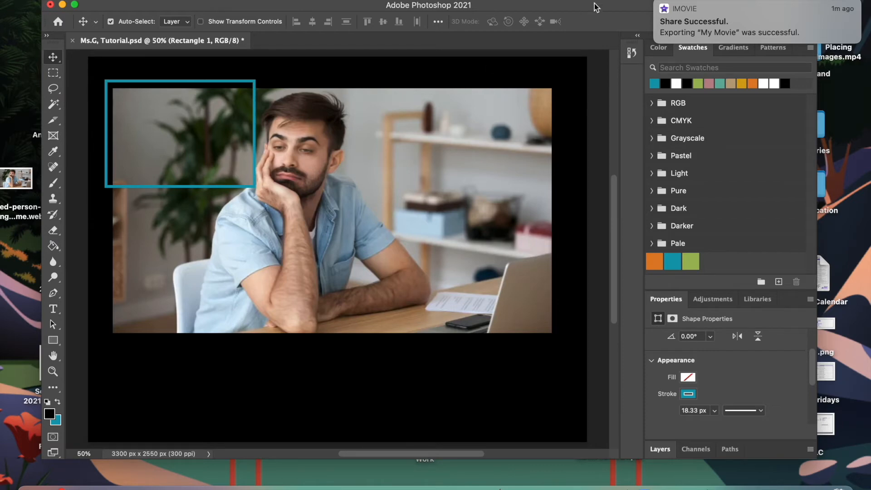
pyautogui.click(656, 2)
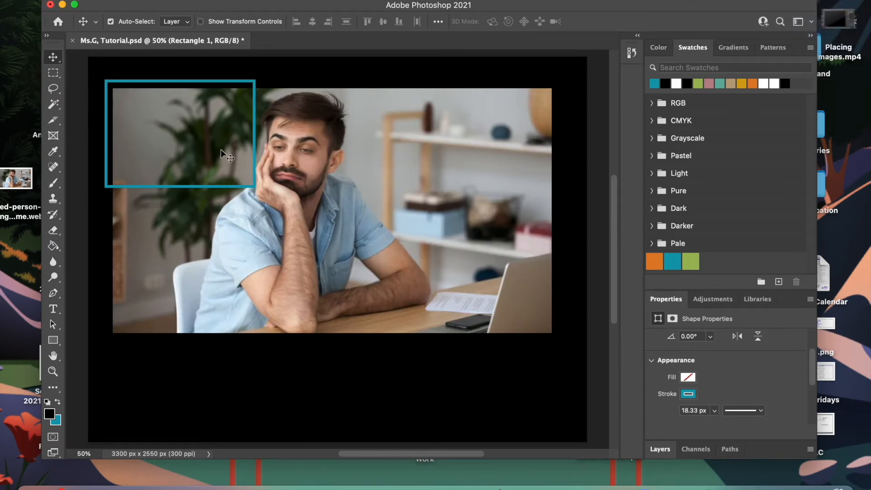
pyautogui.click(119, 0)
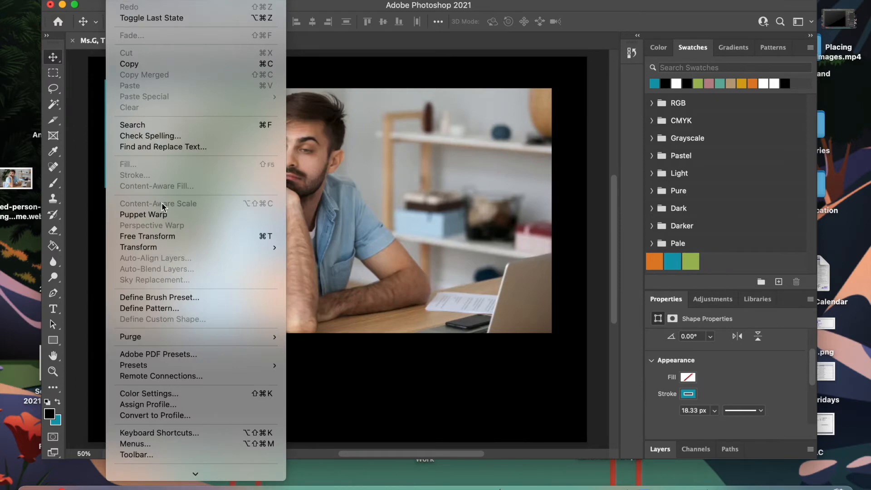
pyautogui.click(136, 63)
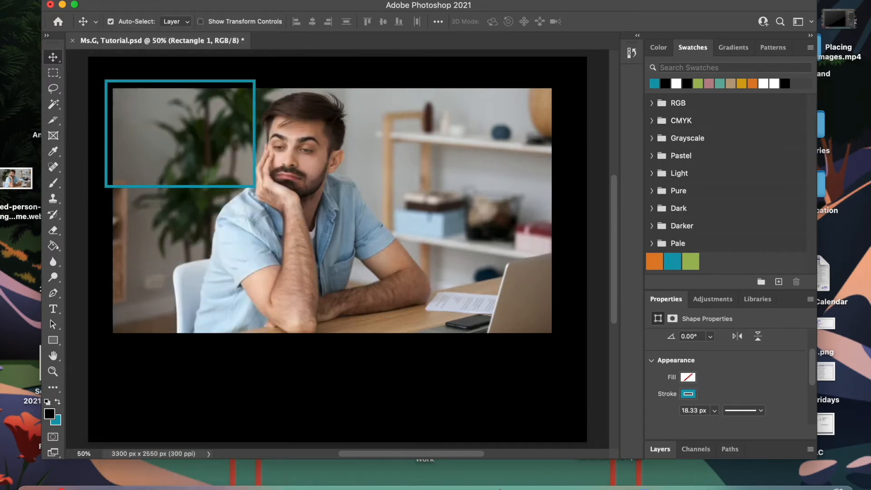
pyautogui.press('super+t')
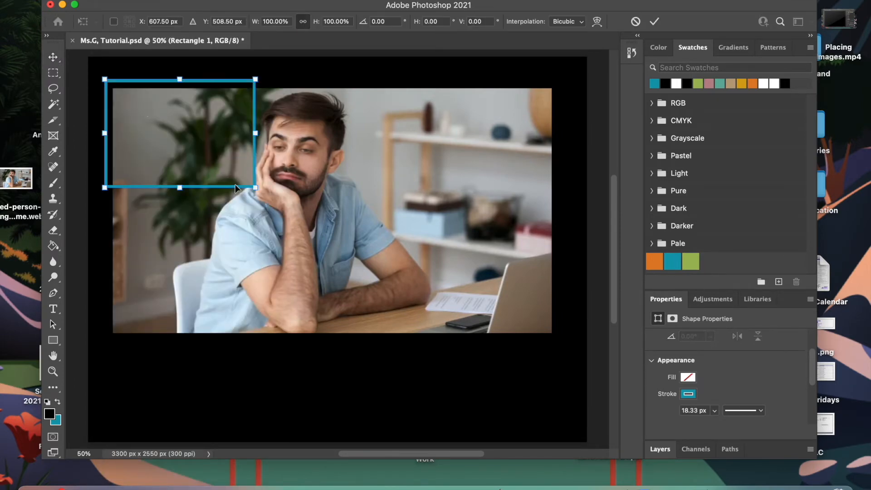
pyautogui.moveTo(256, 188); pyautogui.dragTo(563, 344)
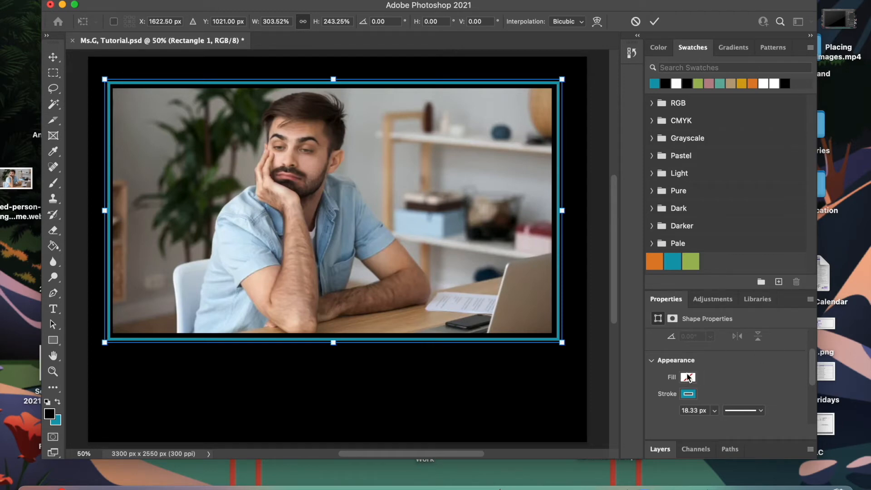
pyautogui.press('Return')
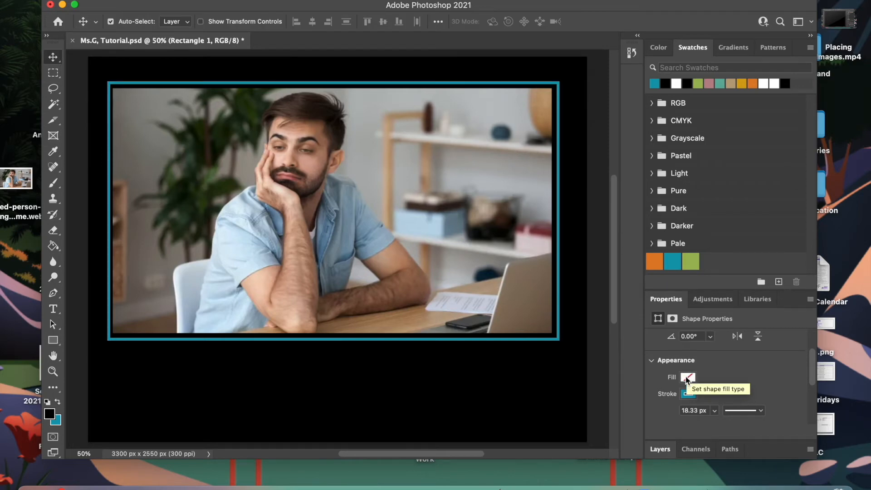
# Fill the framing rectangle with black and move its layer below the bored image layer
pyautogui.click(687, 378)
pyautogui.click(674, 339)
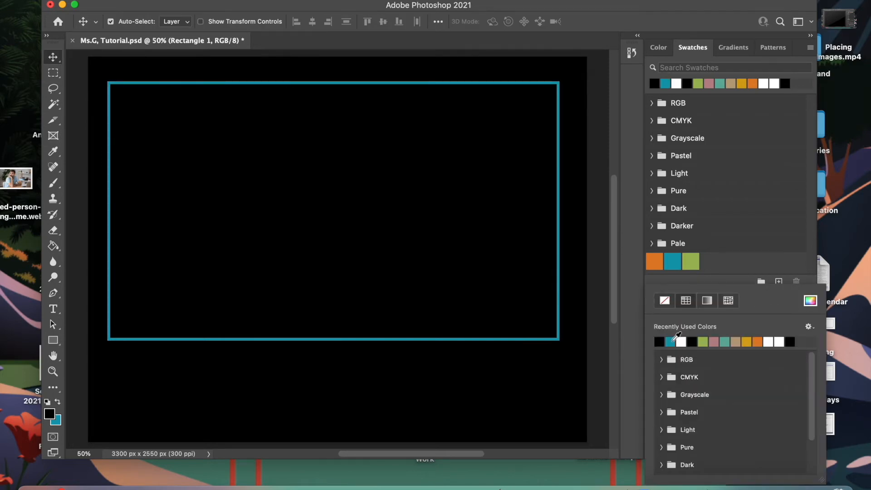
pyautogui.click(630, 322)
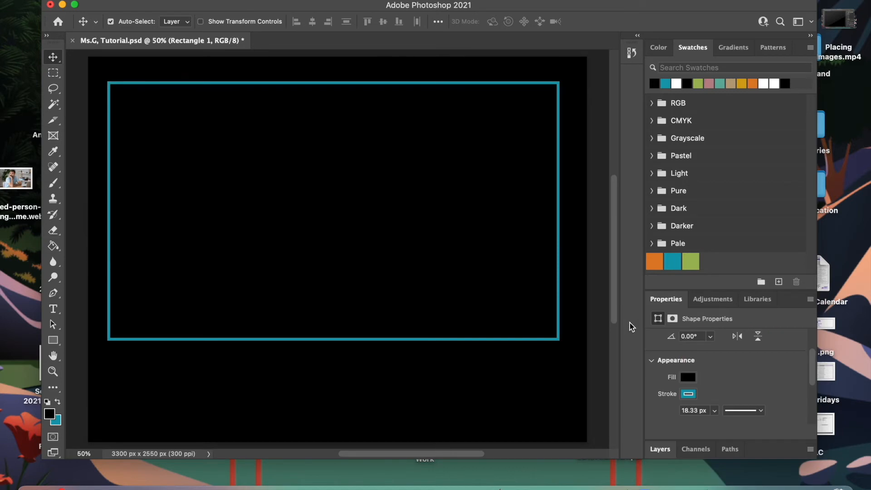
pyautogui.click(659, 449)
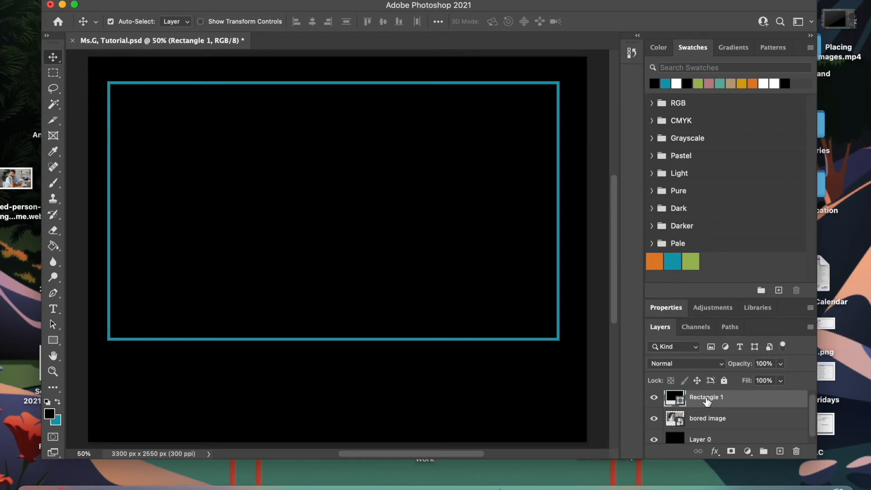
pyautogui.moveTo(707, 401); pyautogui.dragTo(706, 431)
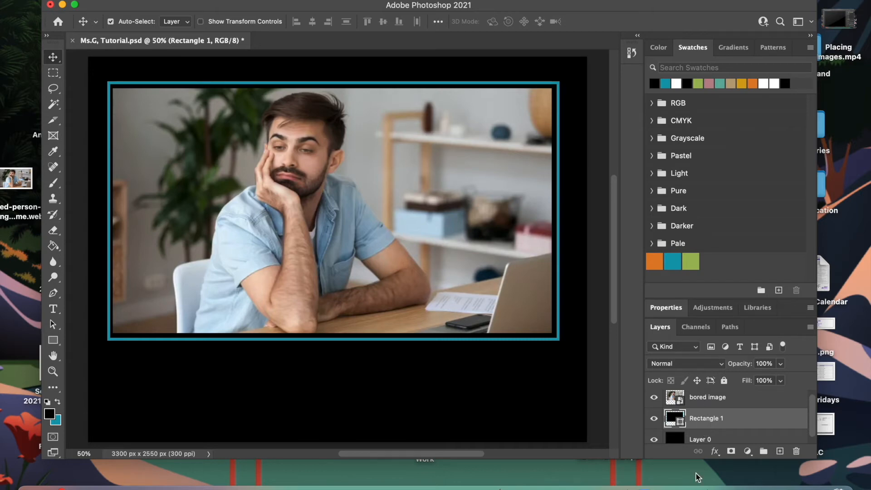
pyautogui.click(669, 47)
pyautogui.click(693, 48)
pyautogui.scroll(-2, 760, 375)
pyautogui.scroll(2, 760, 377)
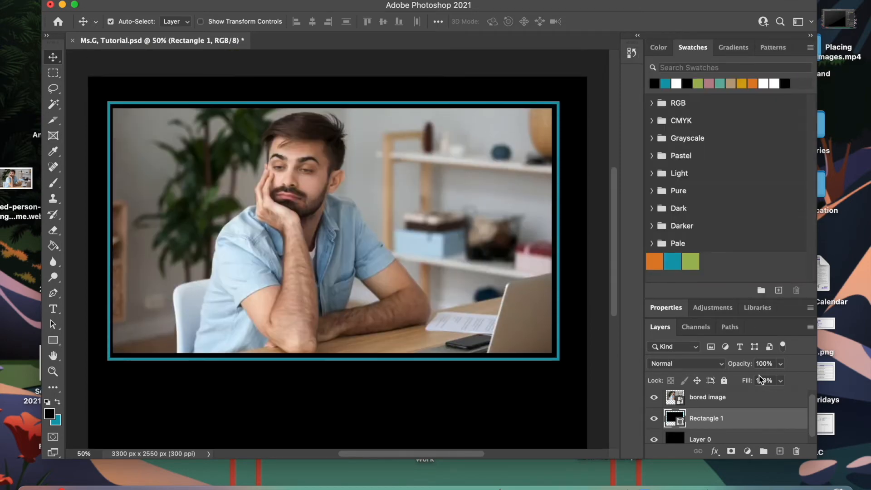
pyautogui.scroll(-1, 730, 434)
pyautogui.scroll(1, 730, 435)
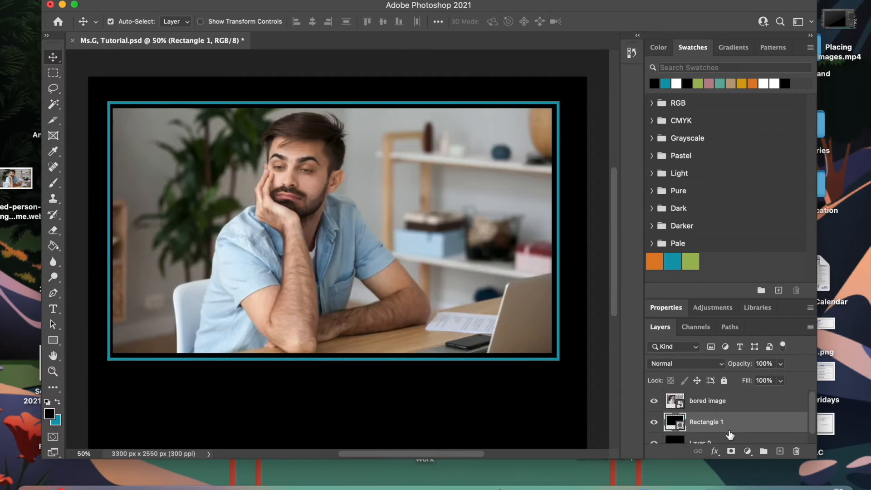
pyautogui.scroll(-1, 730, 435)
pyautogui.scroll(1, 709, 421)
pyautogui.scroll(-2, 388, 200)
pyautogui.scroll(-1, 732, 412)
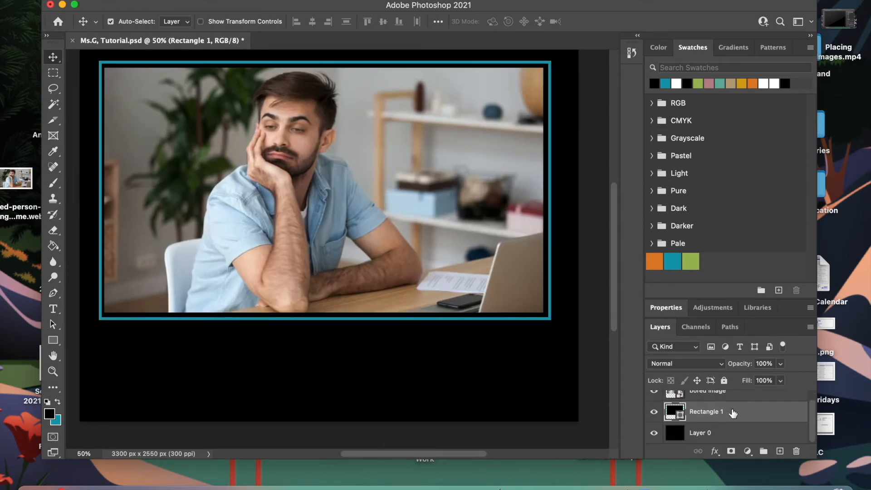
# Draw a horizontal teal line about 1643 px long, roughly centred below the framed photo
pyautogui.scroll(1, 711, 439)
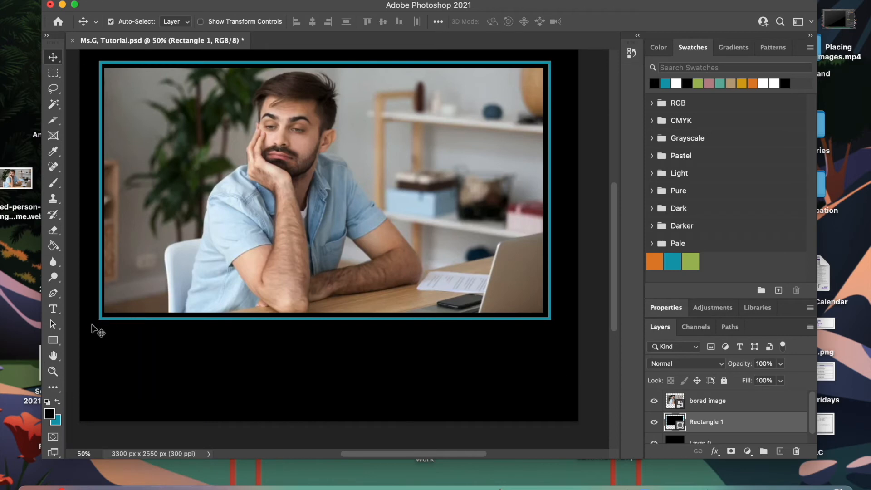
pyautogui.click(54, 341)
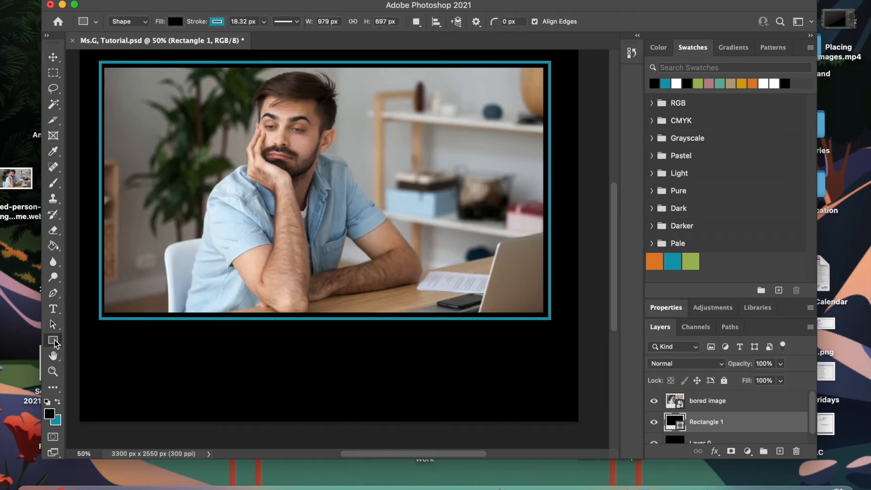
pyautogui.click(99, 384)
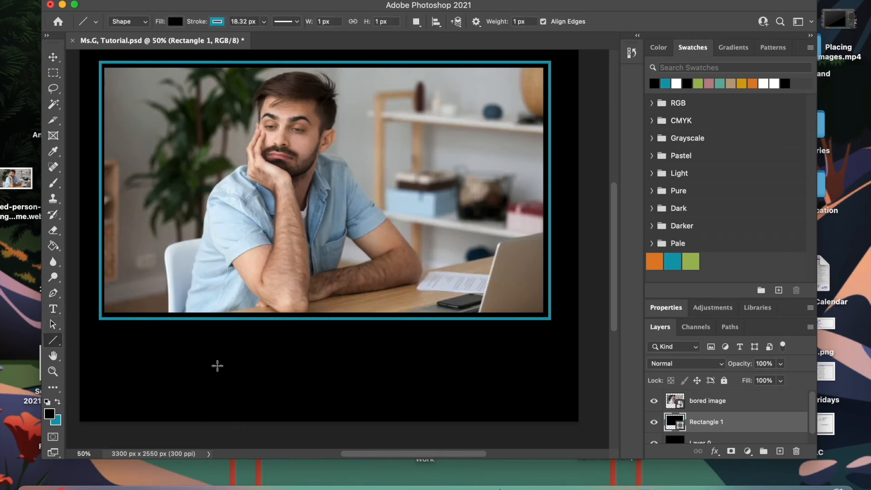
pyautogui.moveTo(192, 356); pyautogui.dragTo(441, 358)
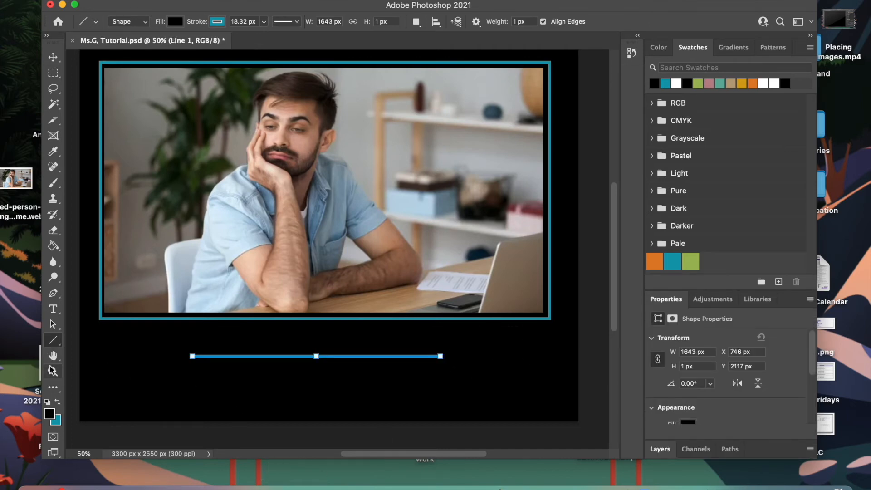
# Draw a circle about 61 px across below the start of the teal line and fill it with teal
pyautogui.moveTo(53, 345); pyautogui.dragTo(89, 350)
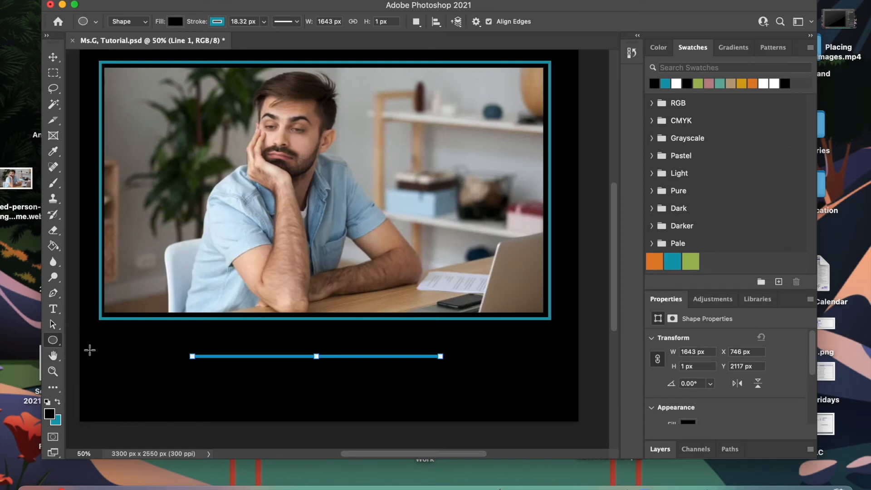
pyautogui.moveTo(195, 371); pyautogui.dragTo(207, 389)
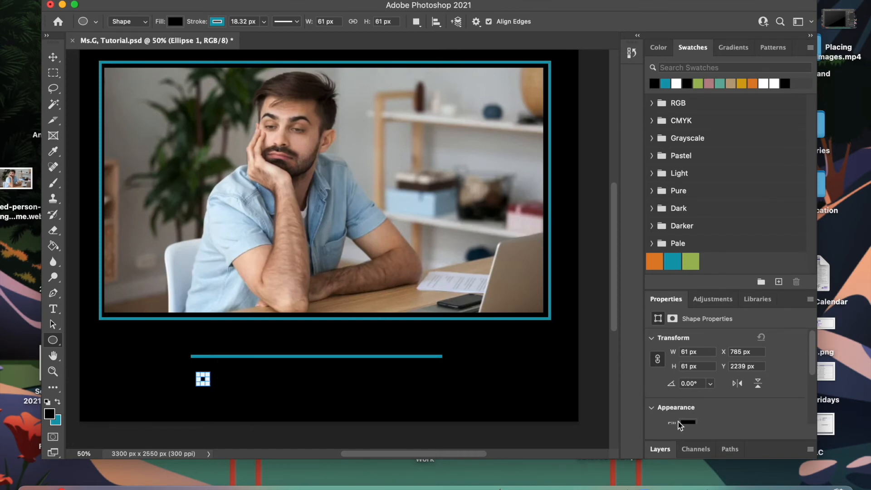
pyautogui.scroll(-3, 683, 393)
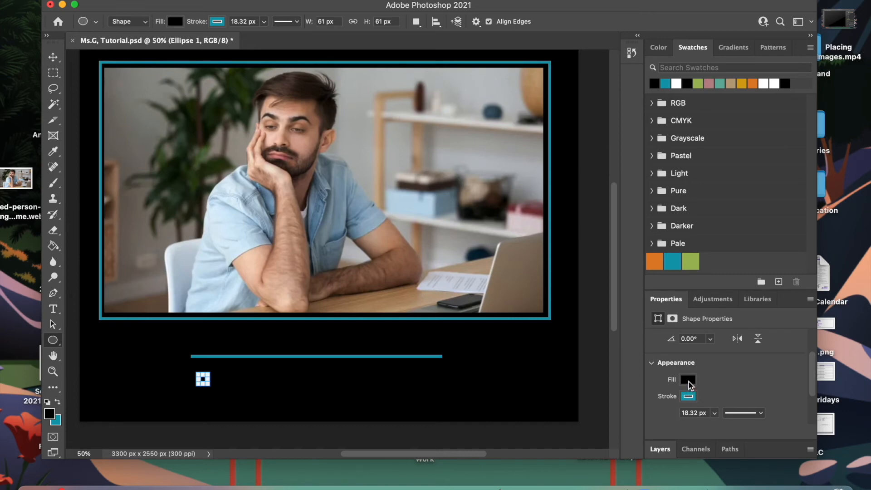
pyautogui.click(688, 381)
pyautogui.click(670, 342)
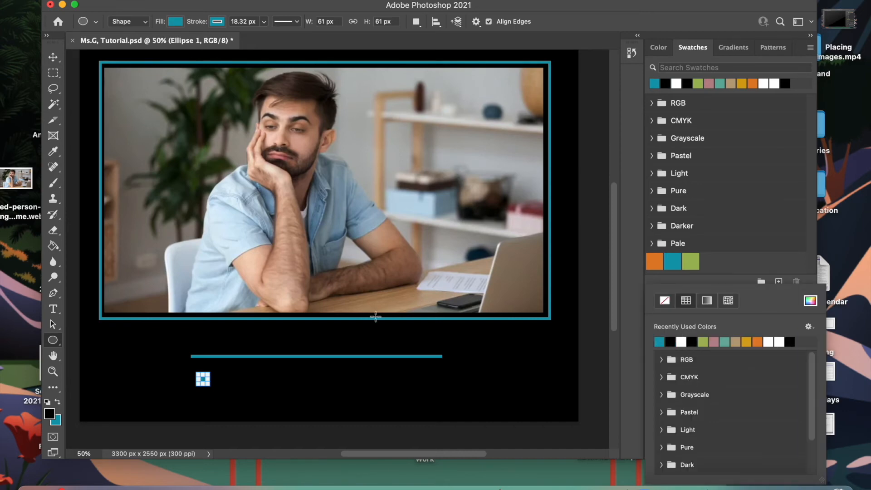
pyautogui.click(303, 393)
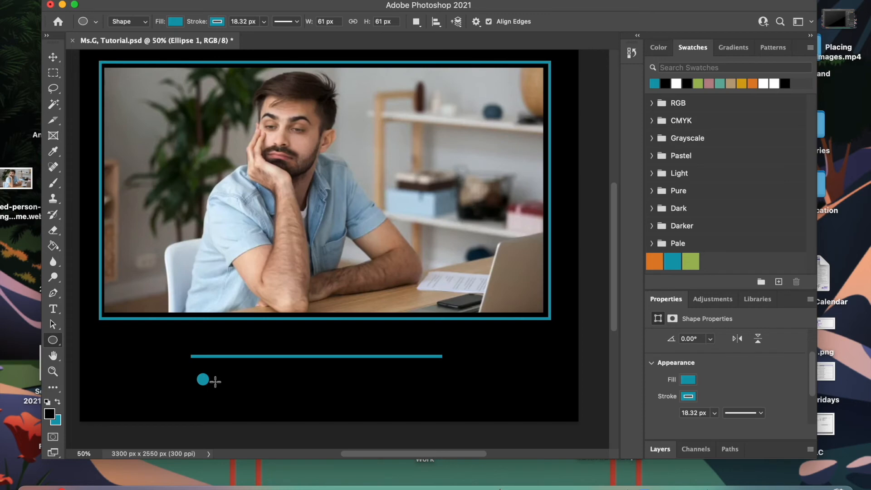
# Copy the teal circle and paste two duplicates of it into the document
pyautogui.click(53, 57)
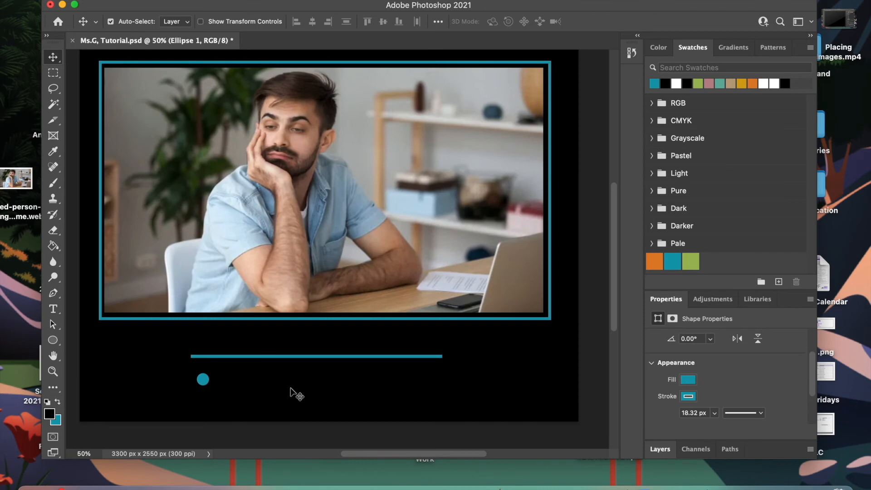
pyautogui.press('super')
pyautogui.click(91, 0)
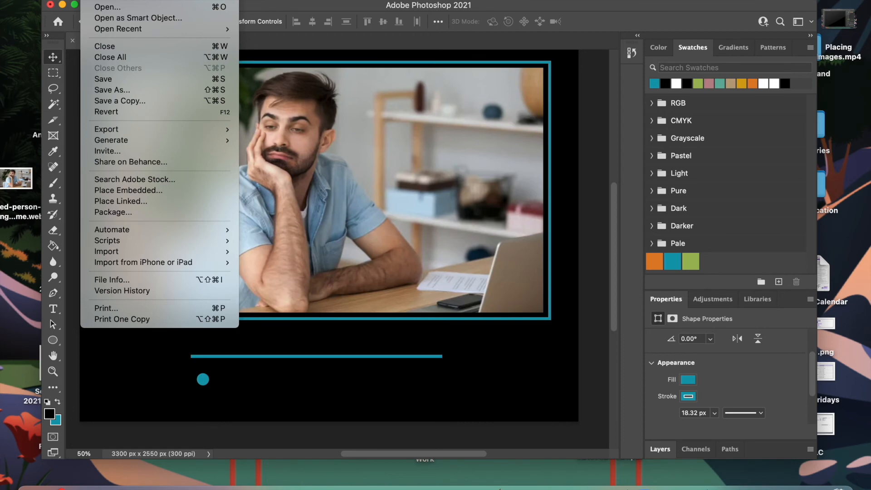
pyautogui.moveTo(116, 0)
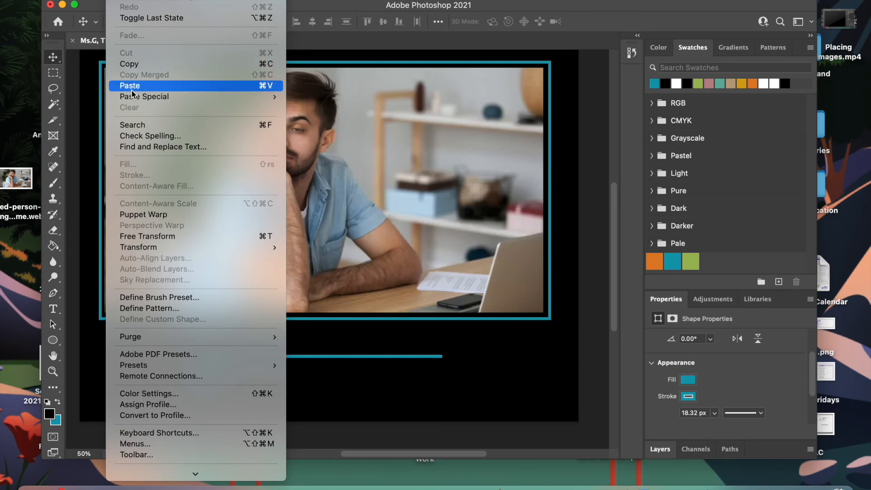
pyautogui.click(266, 86)
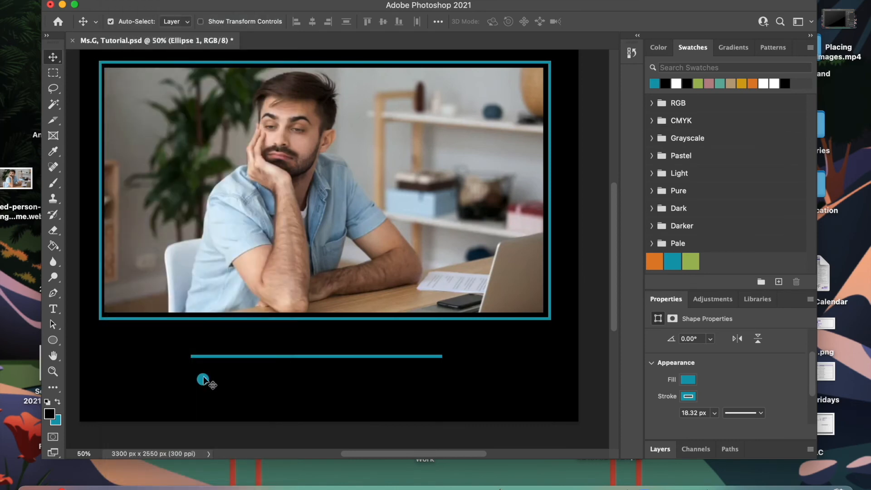
# Shift the original teal circle slightly right beneath the line
pyautogui.moveTo(205, 383)
pyautogui.mouseDown()
pyautogui.moveTo(280, 389)
pyautogui.moveTo(237, 384)
pyautogui.mouseUp()
pyautogui.scroll(-3, 690, 355)
pyautogui.moveTo(236, 384); pyautogui.dragTo(217, 384)
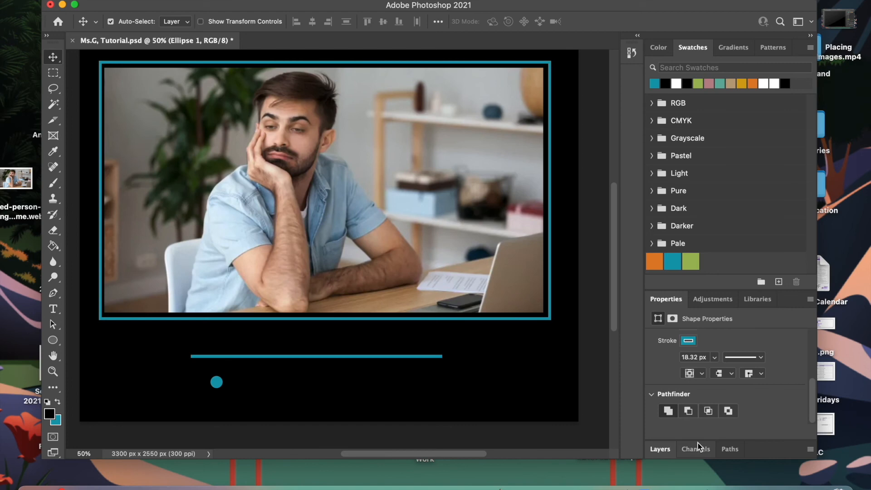
# Reorder the layers so that all three Ellipse 1 layers sit above the bored image layer
pyautogui.click(661, 449)
pyautogui.scroll(-5, 697, 425)
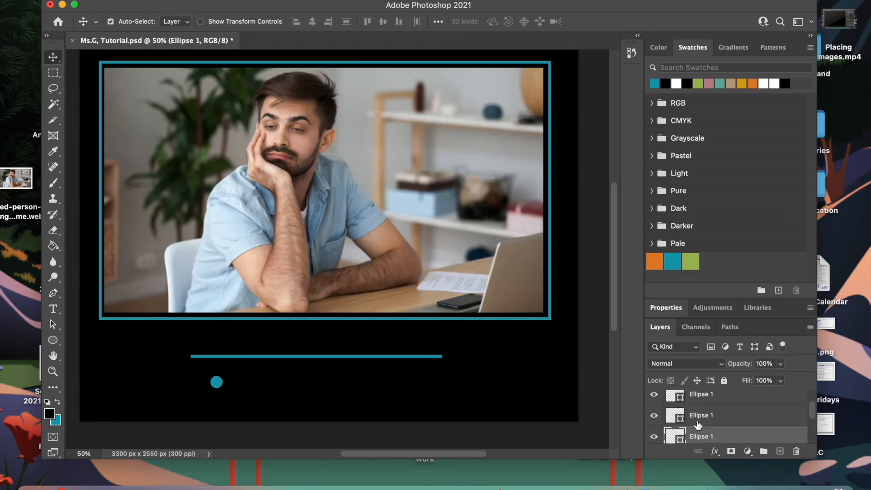
pyautogui.scroll(5, 698, 424)
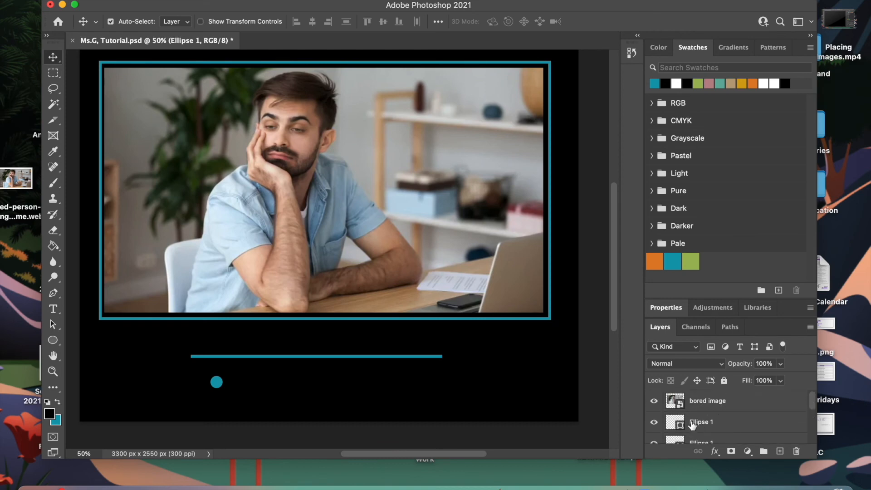
pyautogui.moveTo(699, 425); pyautogui.dragTo(700, 395)
pyautogui.moveTo(704, 439); pyautogui.dragTo(691, 418)
pyautogui.scroll(-3, 690, 417)
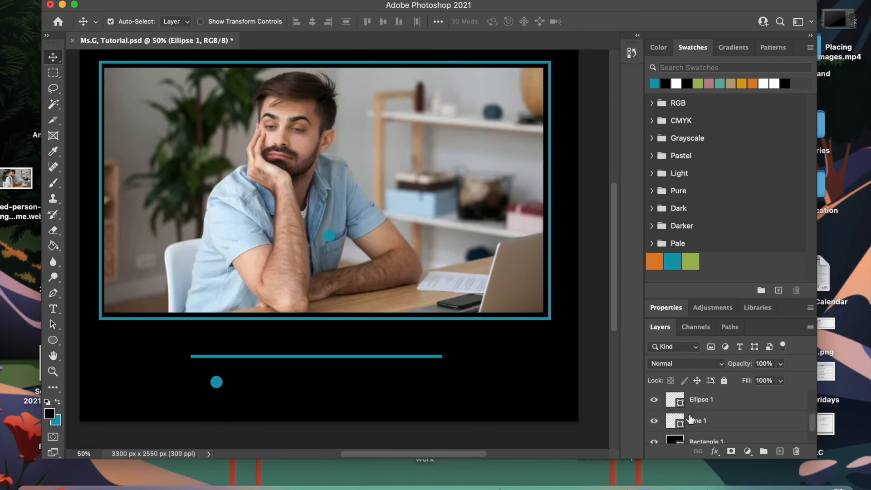
pyautogui.click(697, 405)
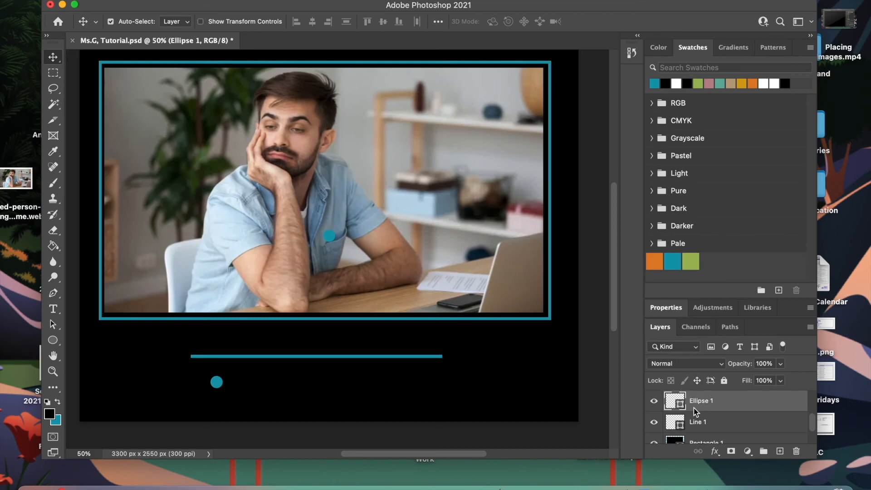
pyautogui.scroll(1, 693, 407)
pyautogui.moveTo(693, 407); pyautogui.dragTo(695, 396)
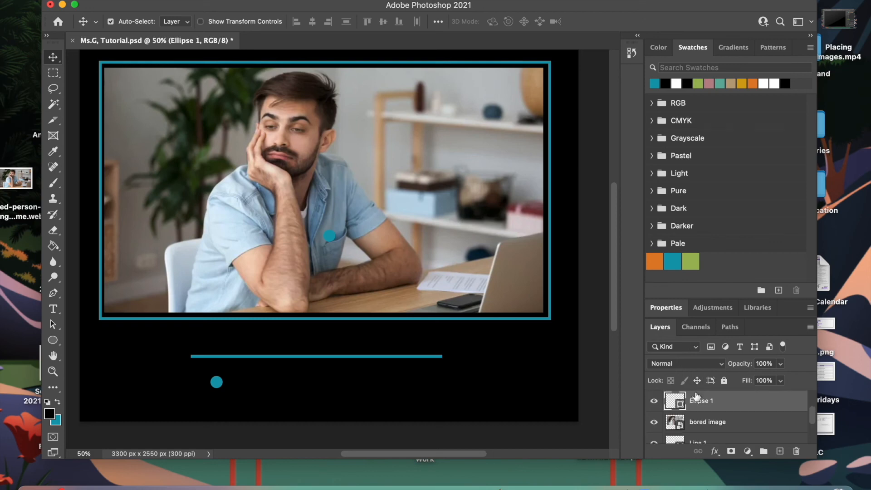
# Move the two duplicate circles off the photo into a spaced row with the first circle beneath the teal line
pyautogui.moveTo(328, 236); pyautogui.dragTo(263, 384)
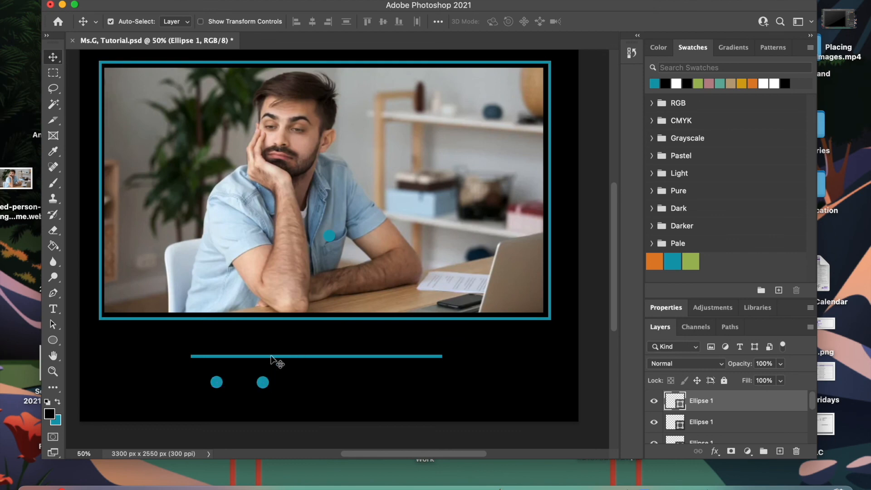
pyautogui.moveTo(328, 238); pyautogui.dragTo(313, 387)
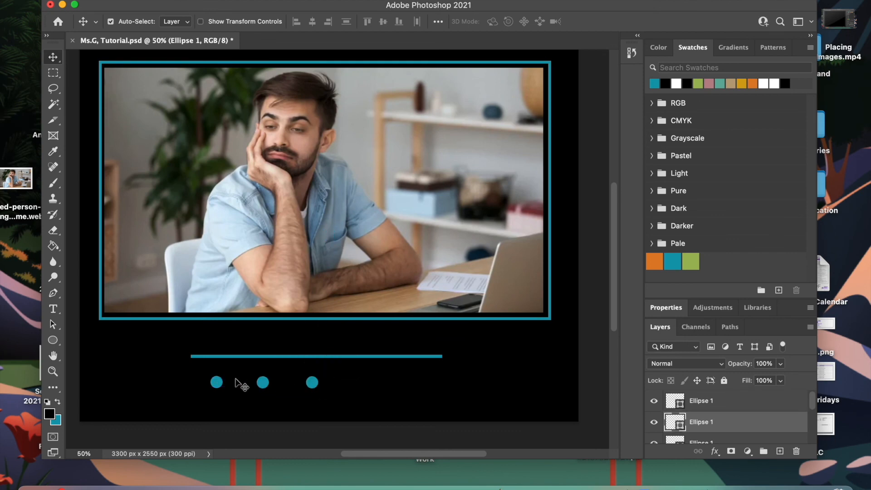
# Rename the lowest Ellipse 1 layer, directly above the bored image layer, as dot1
pyautogui.scroll(-3, 758, 422)
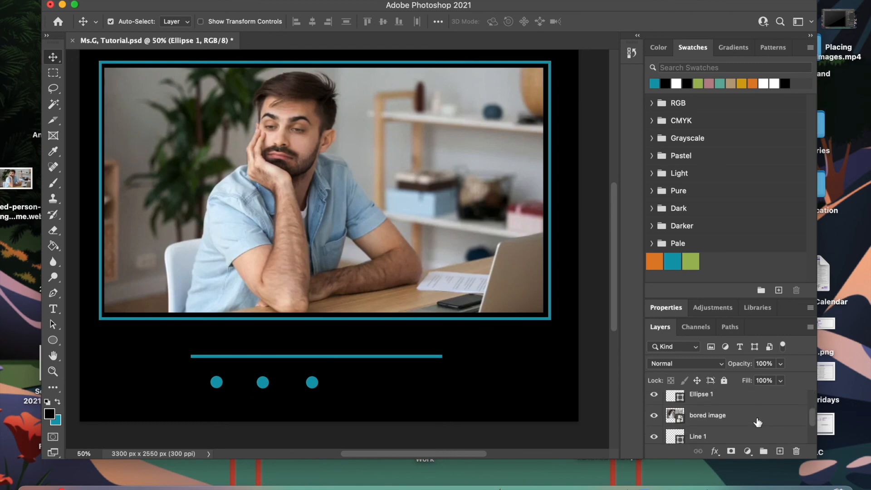
pyautogui.scroll(1, 758, 422)
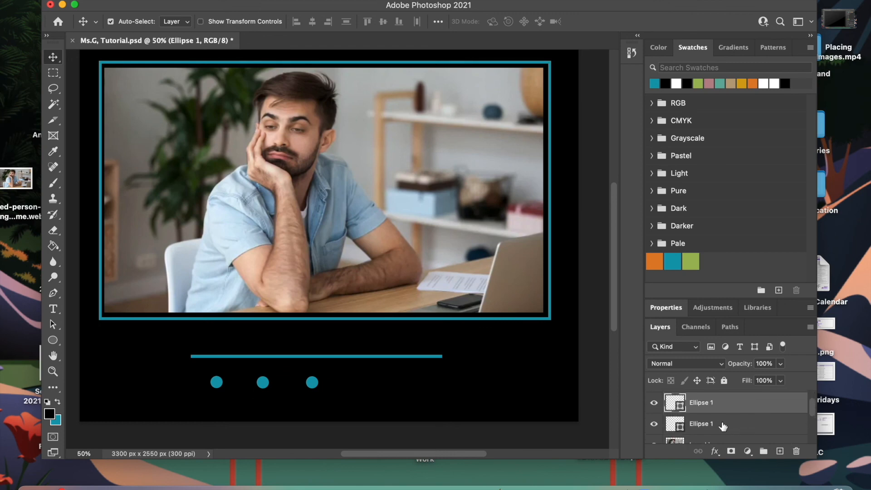
pyautogui.scroll(2, 718, 420)
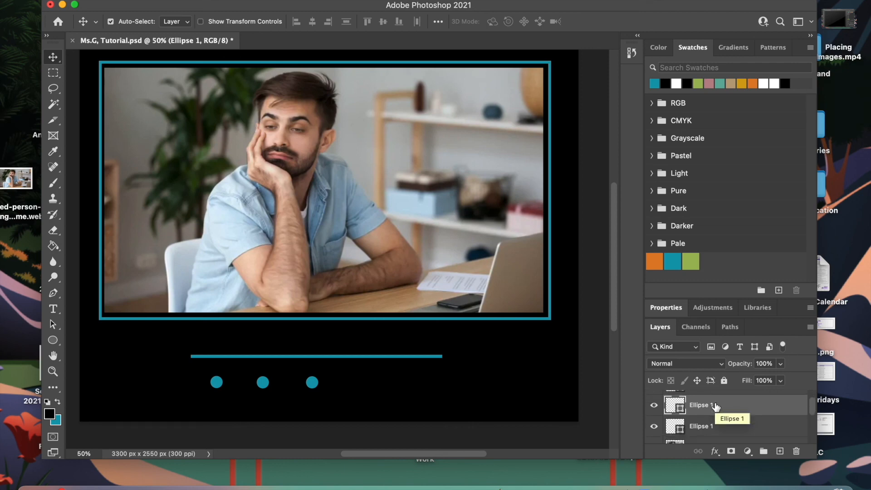
pyautogui.scroll(-1, 716, 408)
pyautogui.doubleClick(704, 417)
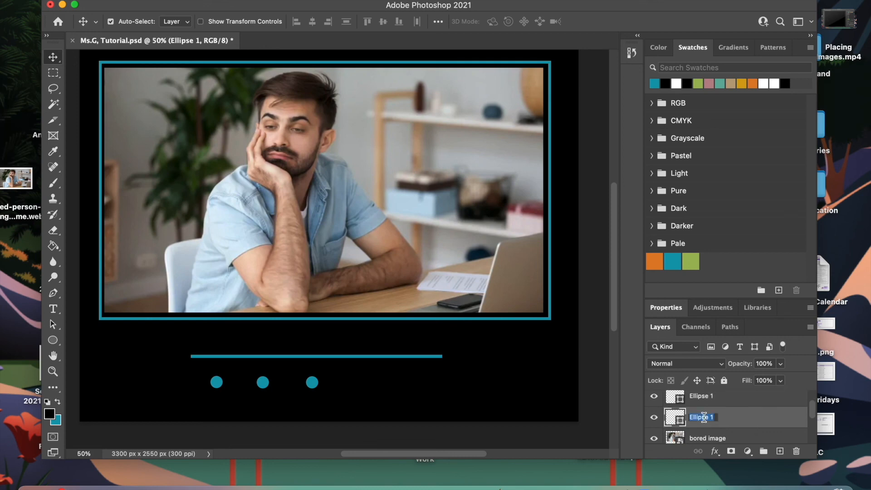
pyautogui.write('da')
pyautogui.write('t1')
pyautogui.press('Return')
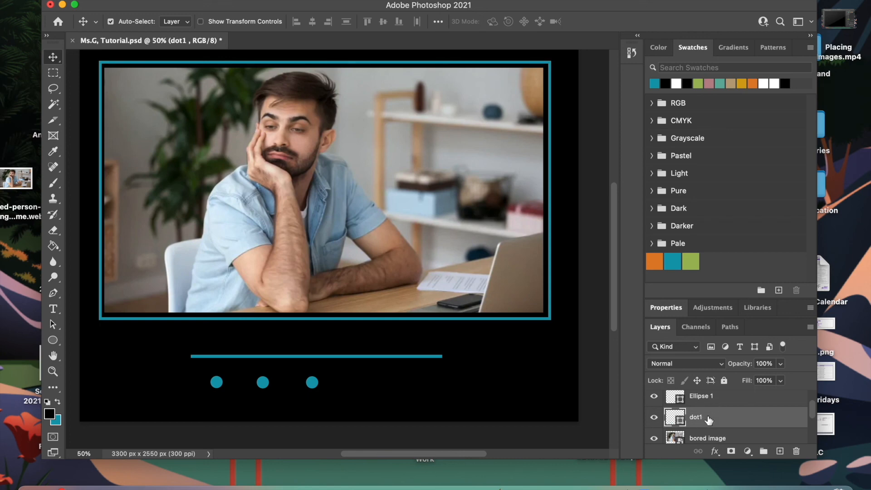
# Rename the Ellipse 1 layer directly above dot1 as dot 2
pyautogui.doubleClick(701, 398)
pyautogui.write('do')
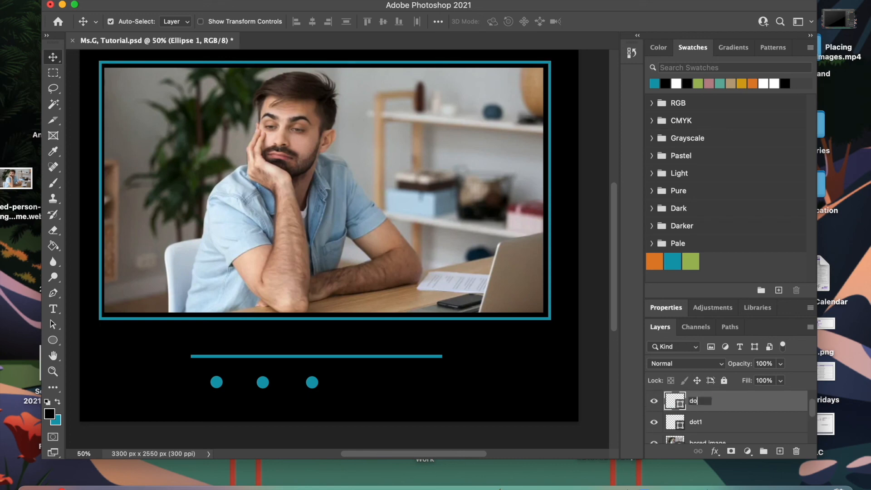
pyautogui.press('Return')
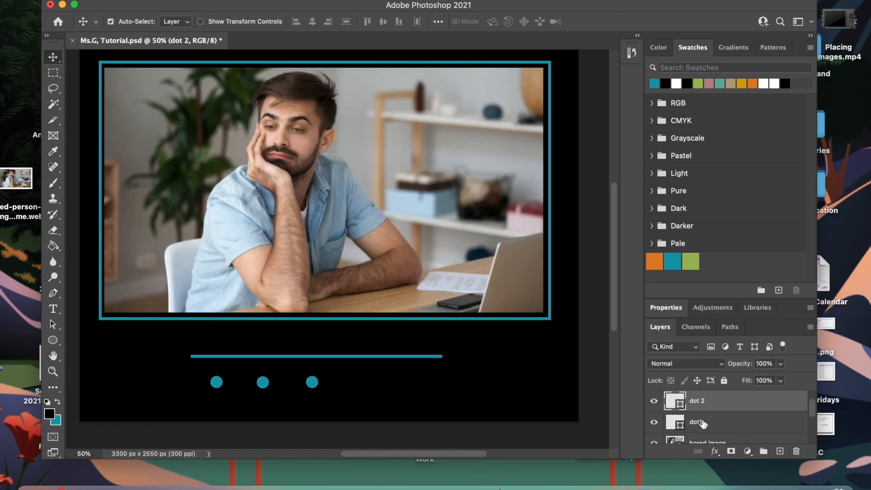
# Open the shape properties of the dot 2 layer
pyautogui.scroll(1, 703, 423)
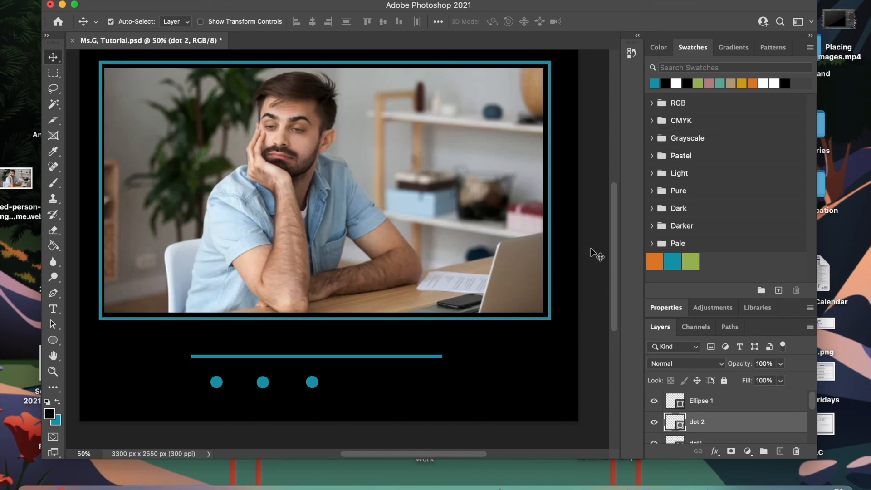
pyautogui.click(673, 310)
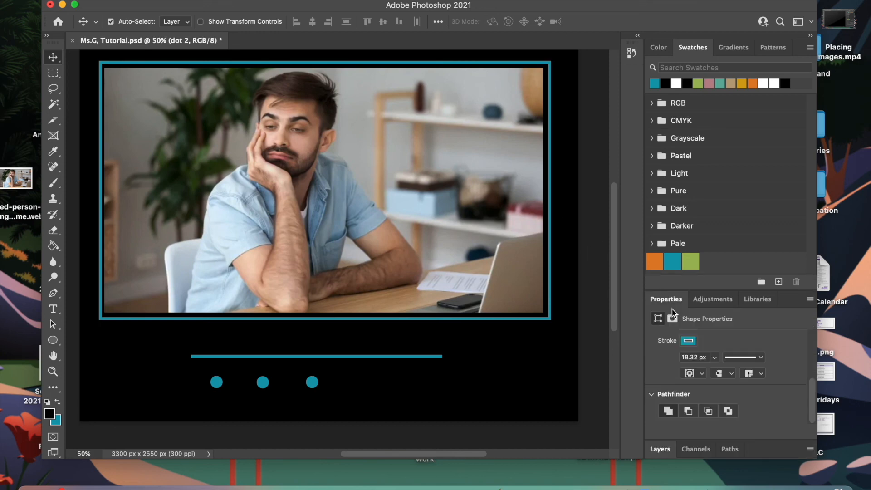